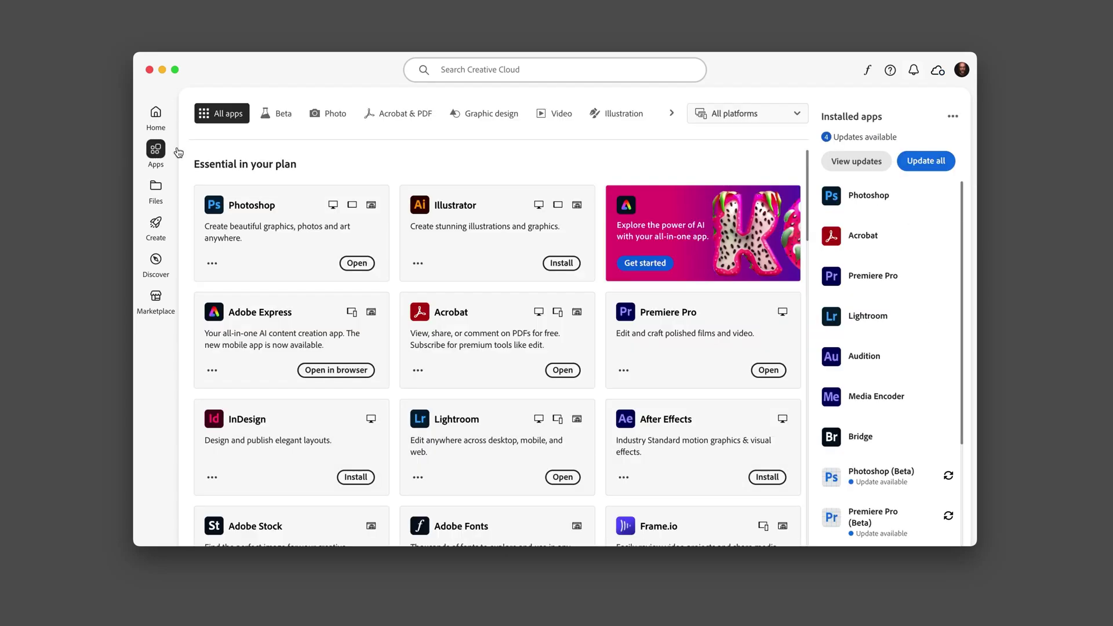
# Show the Creative Cloud Updates page listing new and recent app updates
pyautogui.click(855, 164)
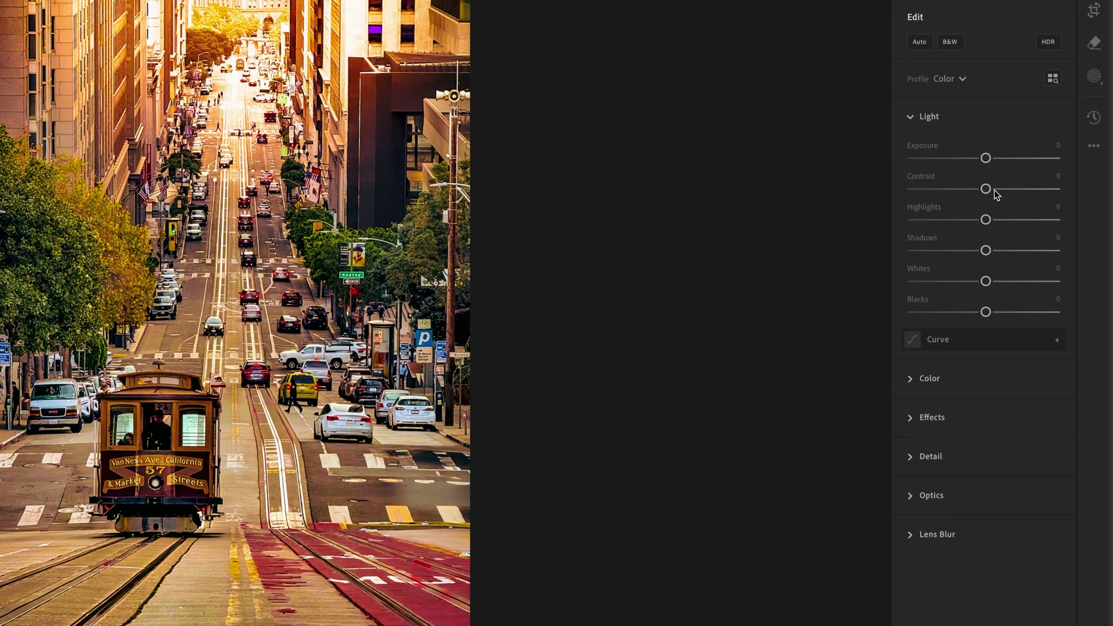
pyautogui.moveTo(1033, 201); pyautogui.dragTo(1050, 203)
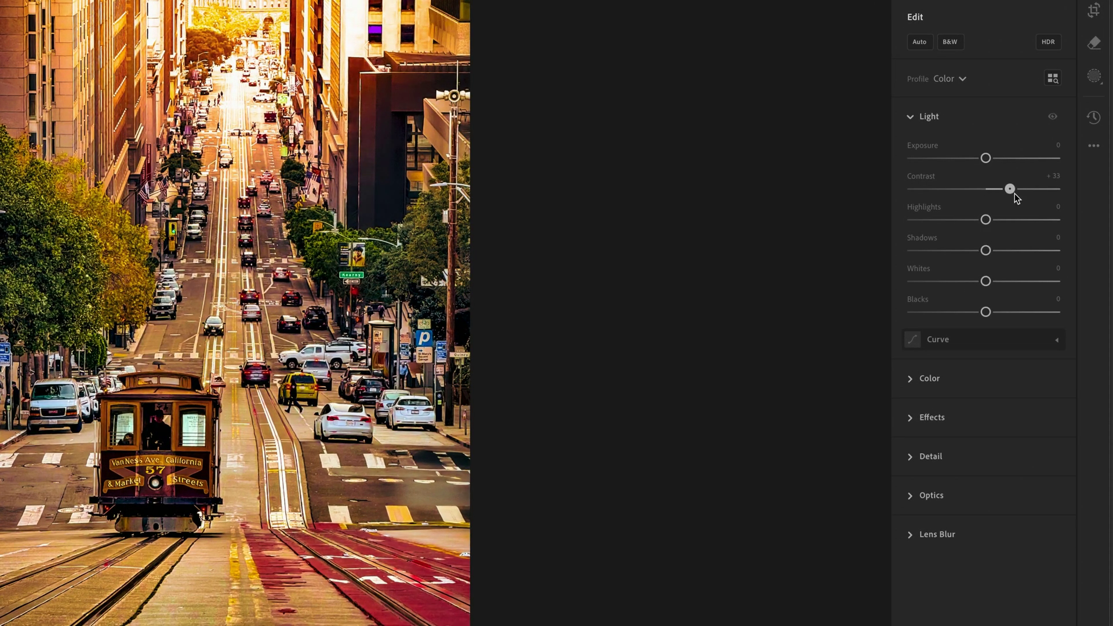
pyautogui.doubleClick(1012, 190)
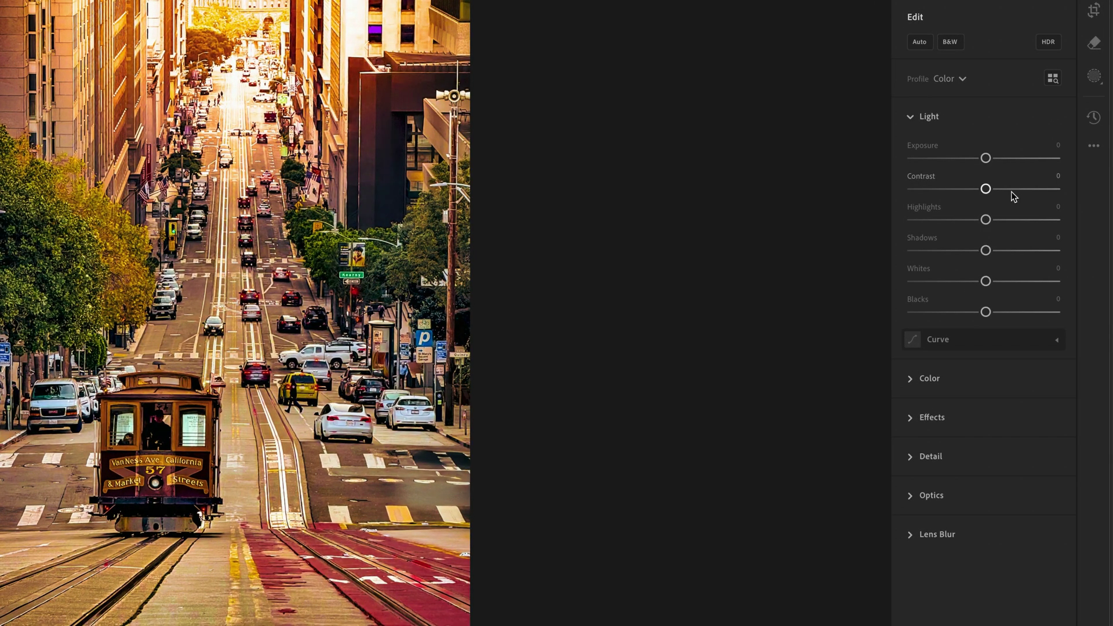
pyautogui.click(1056, 342)
pyautogui.click(1055, 342)
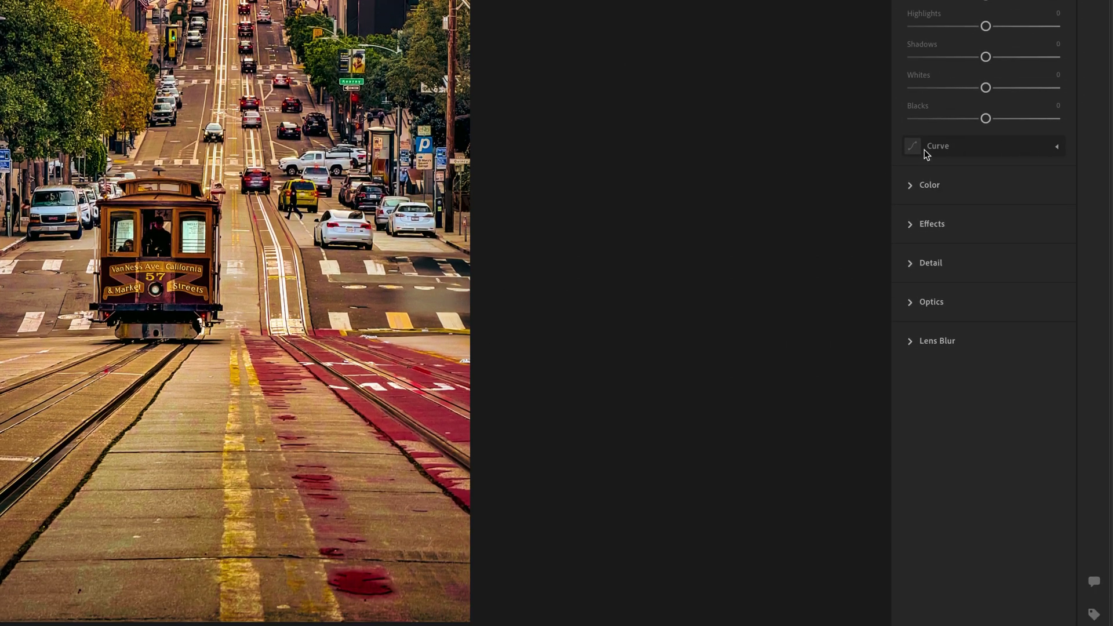
pyautogui.click(910, 225)
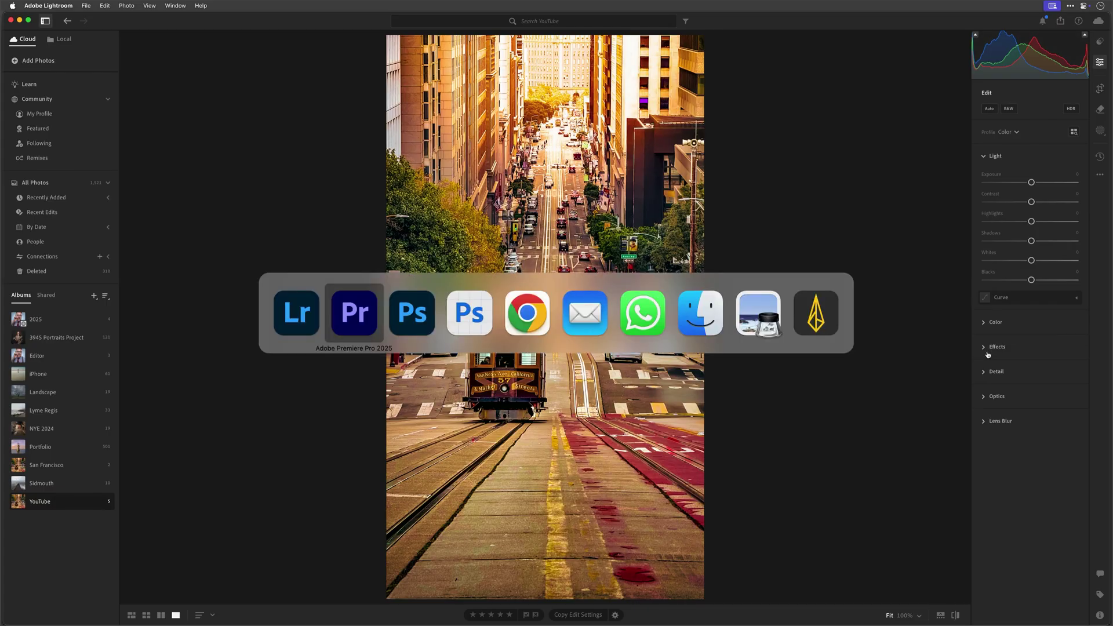
pyautogui.press('super+Tab')
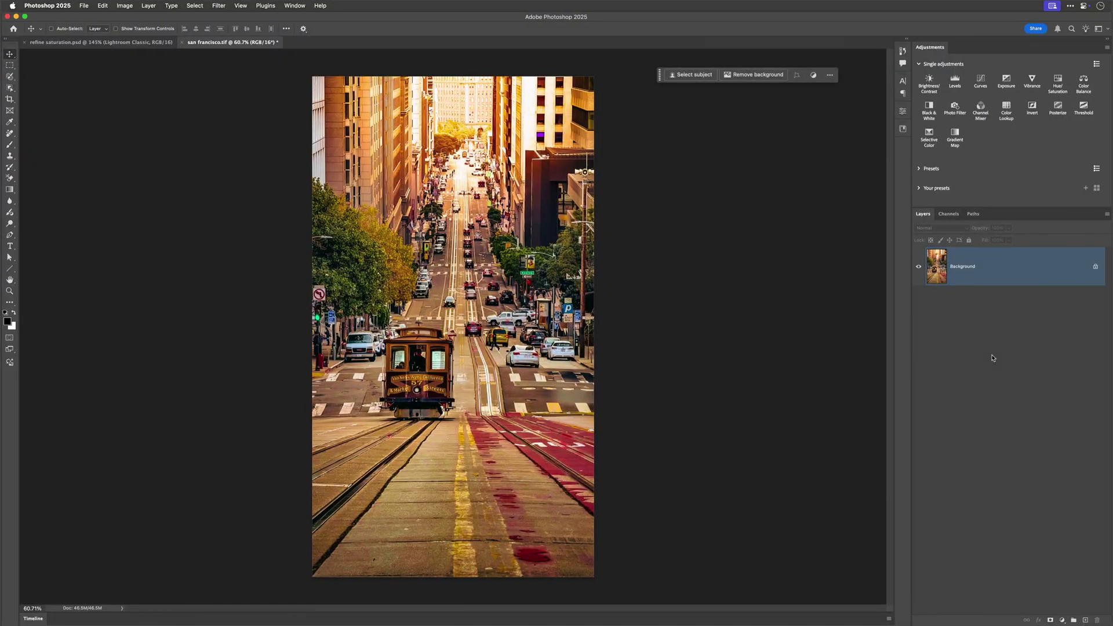
# In Photoshop, add a Curves adjustment layer with lifted highlights and lowered shadows forming an S-curve
pyautogui.click(980, 81)
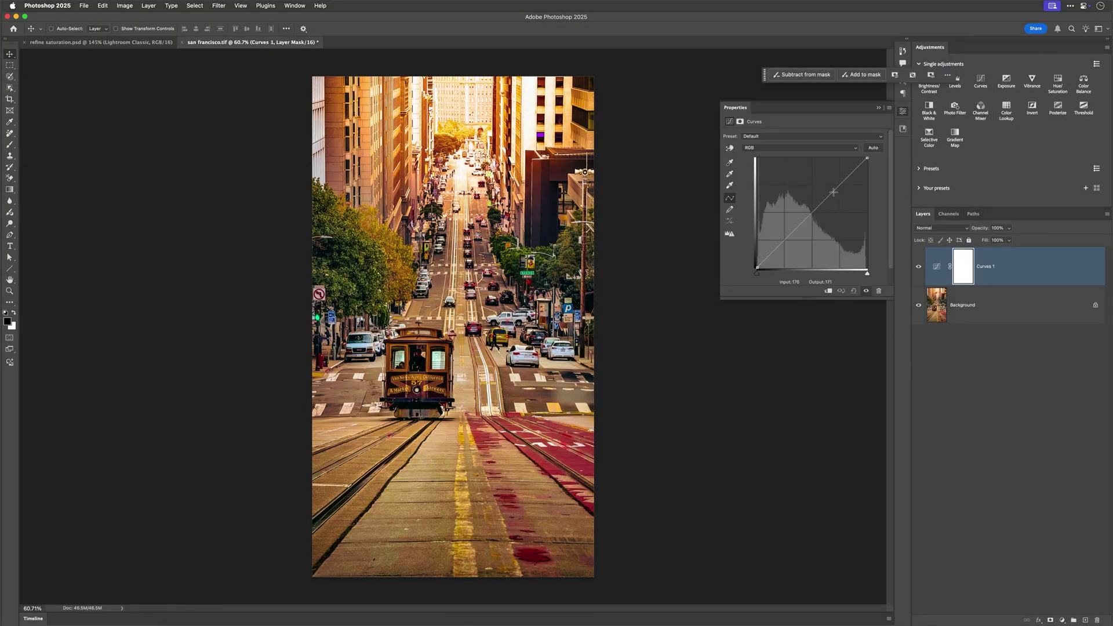
pyautogui.moveTo(832, 191); pyautogui.dragTo(831, 184)
pyautogui.moveTo(794, 231); pyautogui.dragTo(796, 237)
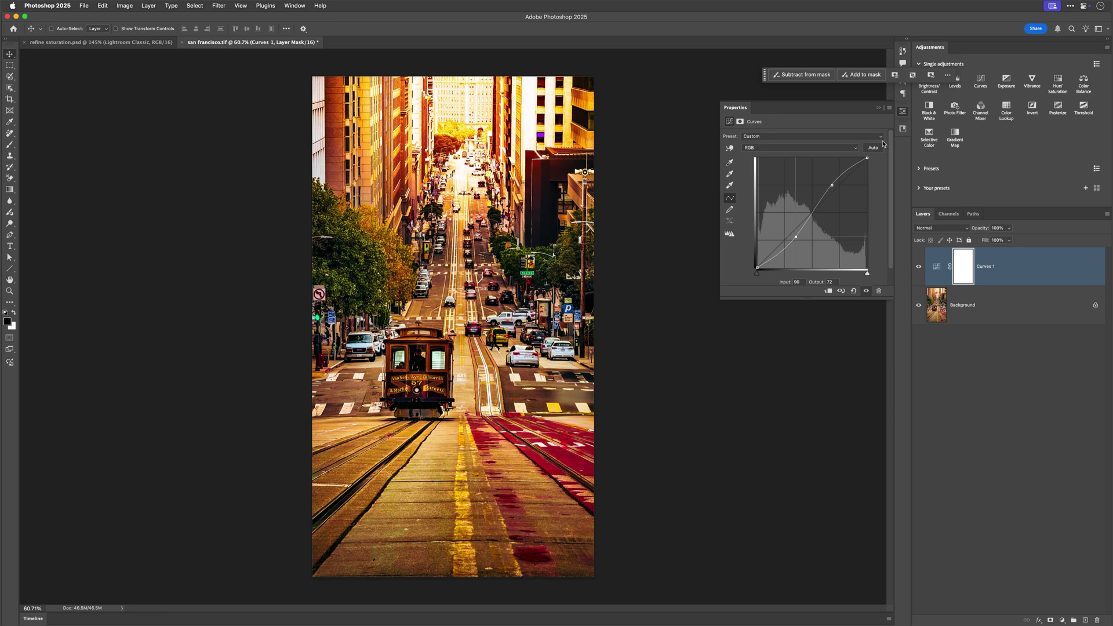
# Compare the photo with Curves 1 hidden and shown, then set its blend mode to Luminosity
pyautogui.click(866, 291)
pyautogui.click(866, 291)
pyautogui.click(865, 290)
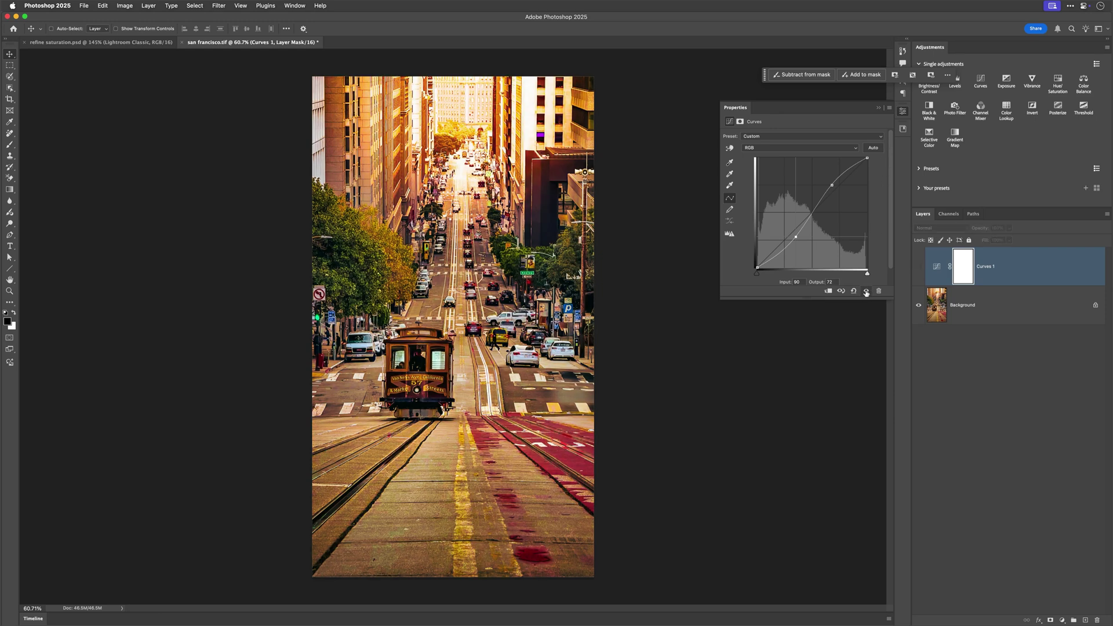
pyautogui.click(865, 292)
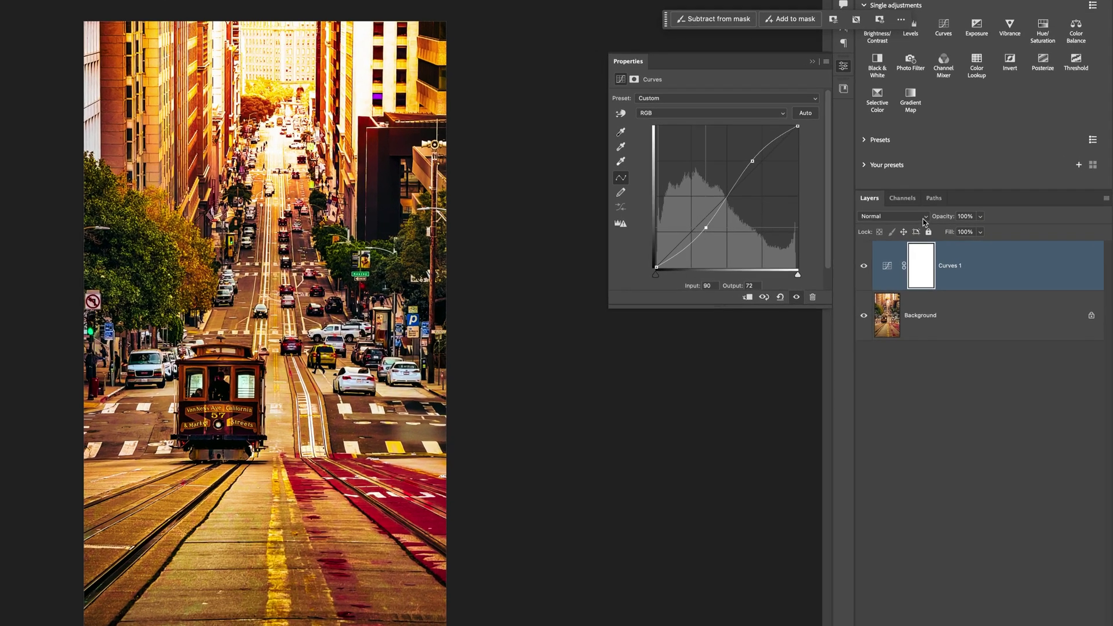
pyautogui.click(957, 229)
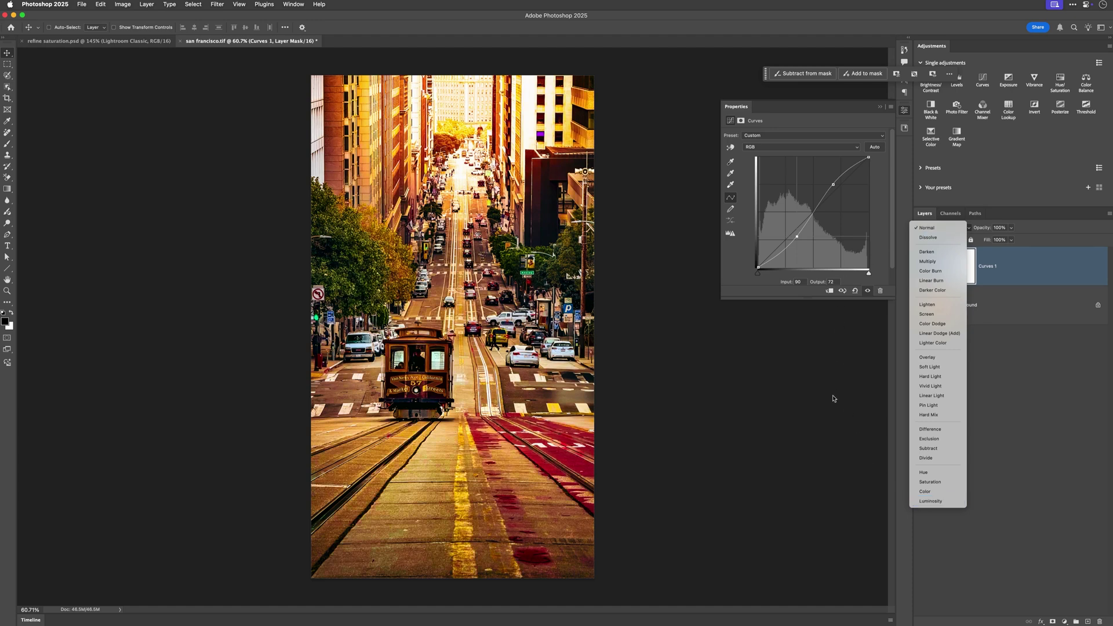
pyautogui.click(922, 502)
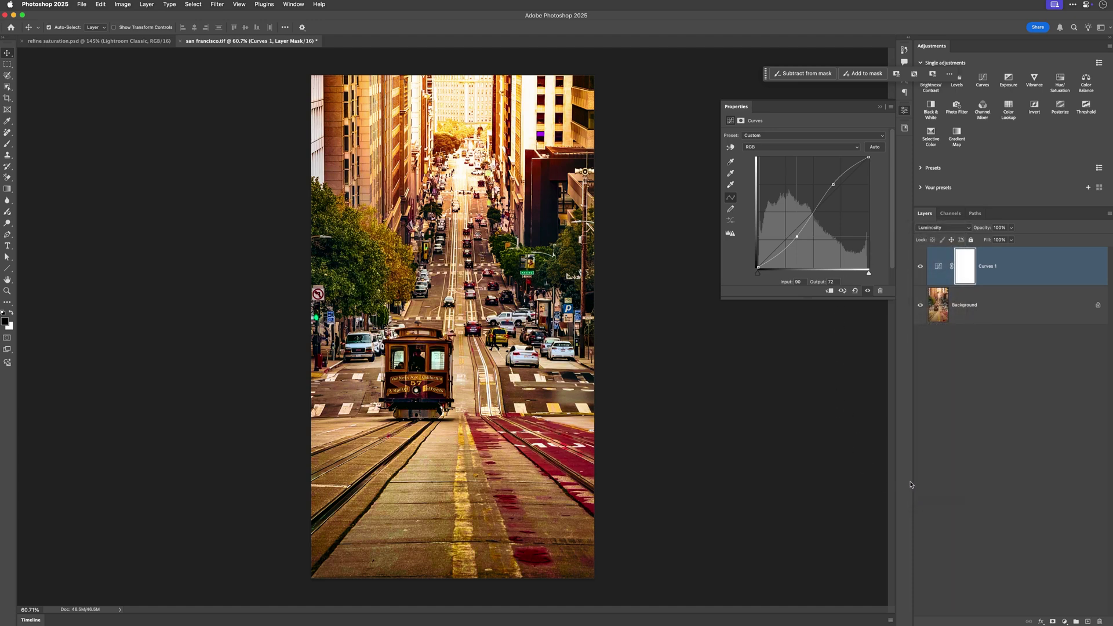
# Back in Lightroom, try higher contrast and saturation near -16, then reset both to zero
pyautogui.press('super+Tab')
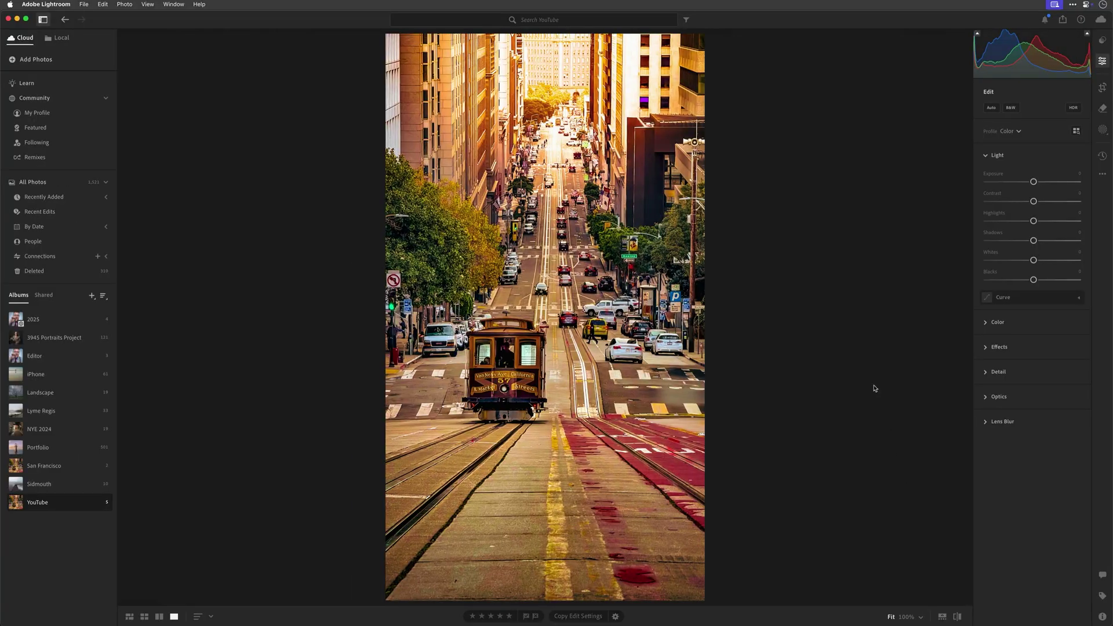
pyautogui.moveTo(1033, 202); pyautogui.dragTo(1055, 211)
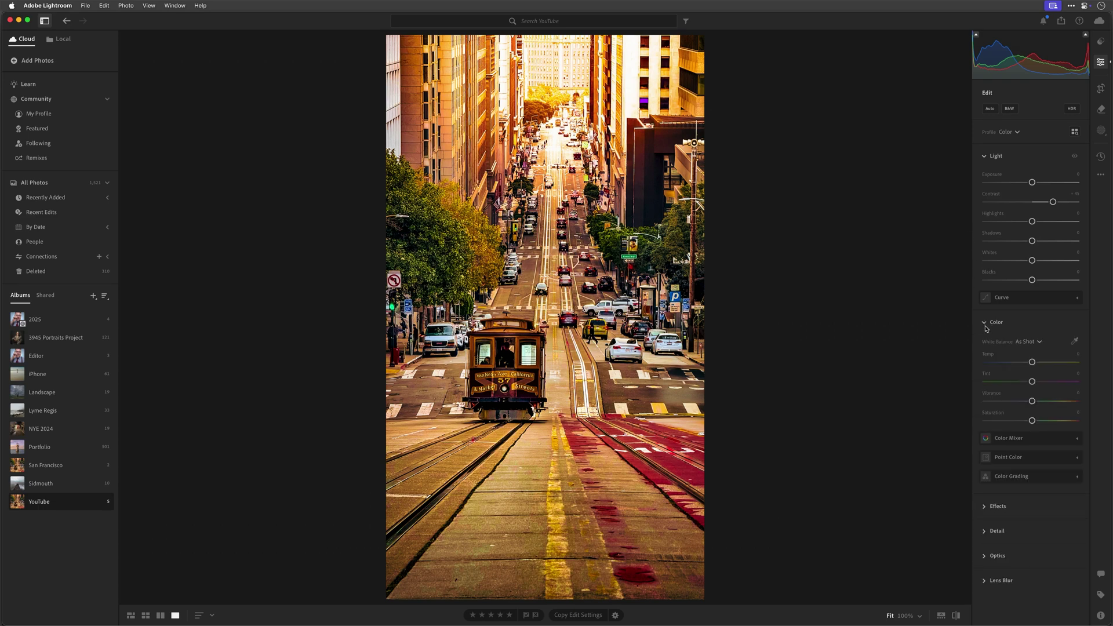
pyautogui.moveTo(1032, 422); pyautogui.dragTo(1026, 421)
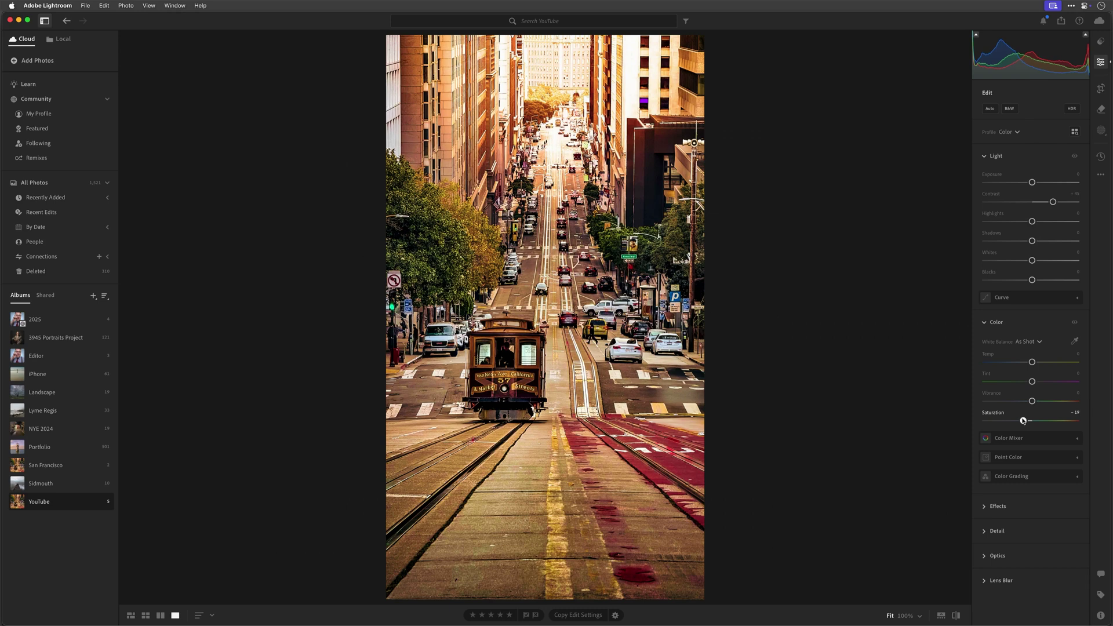
pyautogui.moveTo(1023, 421); pyautogui.dragTo(1025, 421)
pyautogui.doubleClick(1025, 421)
pyautogui.doubleClick(1052, 202)
# In Effects, try +46 Dehaze, then reset Dehaze, Clarity and Texture to zero
pyautogui.click(986, 507)
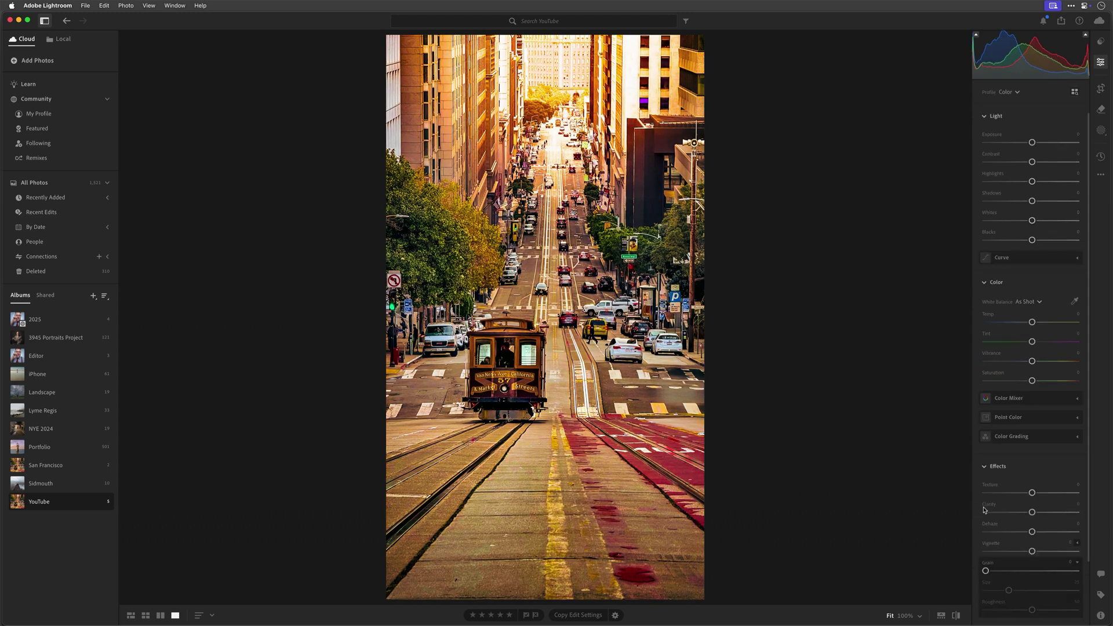
pyautogui.moveTo(1032, 533); pyautogui.dragTo(1052, 493)
pyautogui.doubleClick(1053, 532)
pyautogui.doubleClick(1051, 513)
pyautogui.doubleClick(1051, 494)
# Bend the tone curve into an S-shape: highlights near 71/78, shadows about 26/20
pyautogui.click(984, 467)
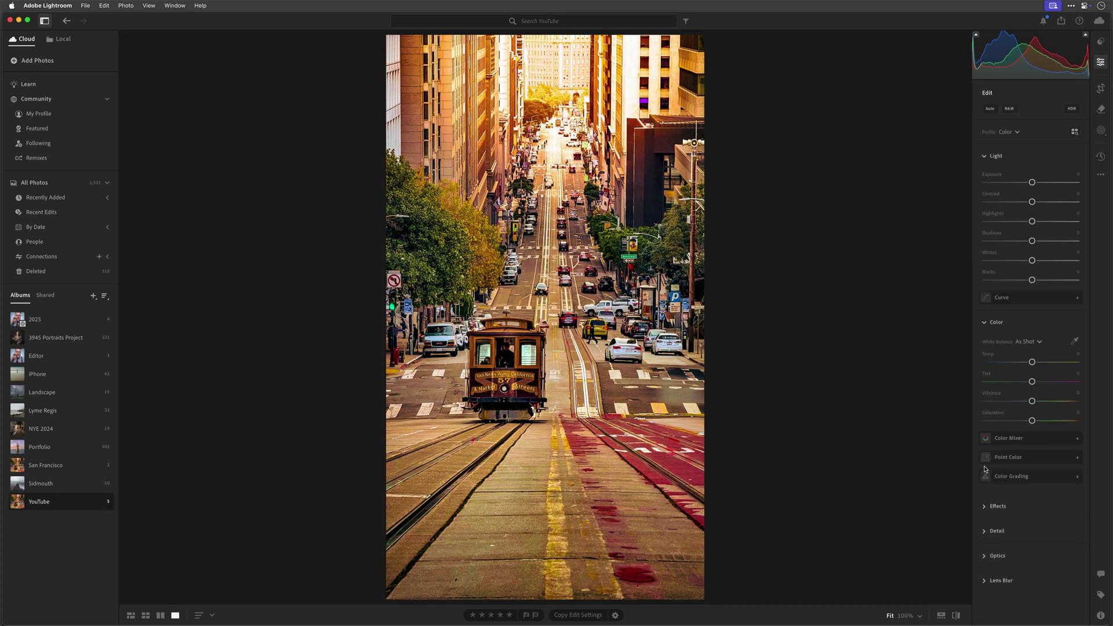
pyautogui.click(988, 323)
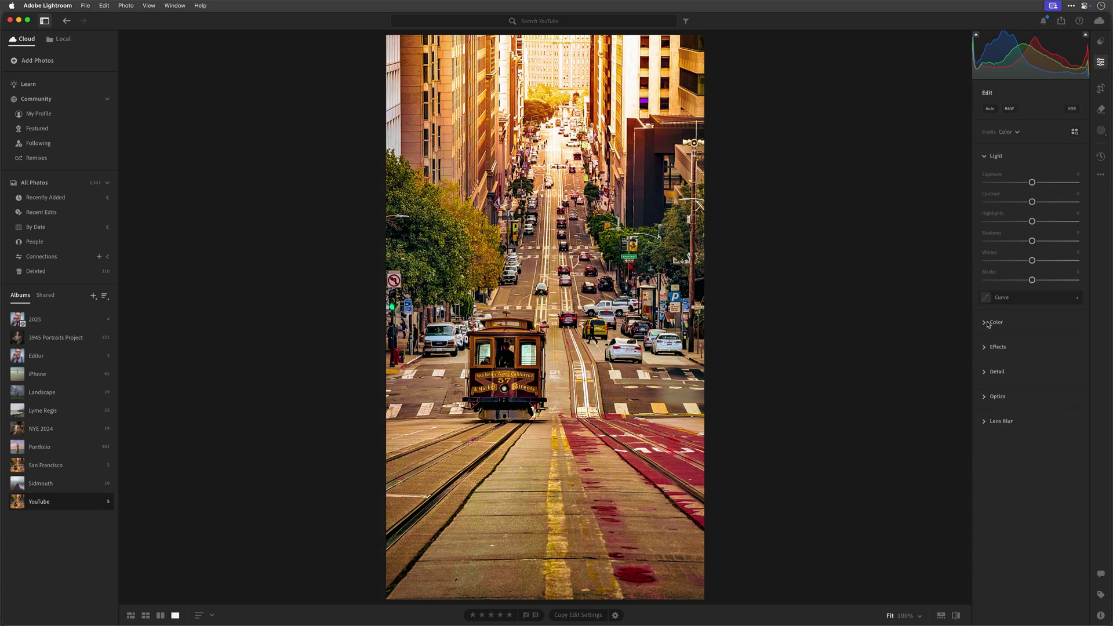
pyautogui.click(1078, 297)
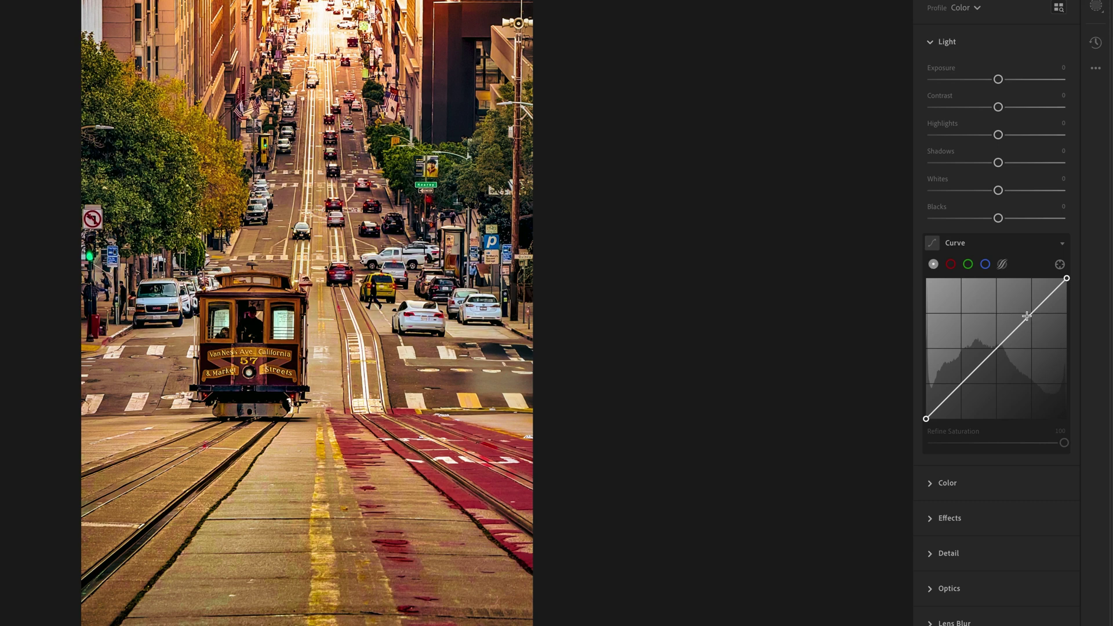
pyautogui.moveTo(1026, 316); pyautogui.dragTo(1026, 311)
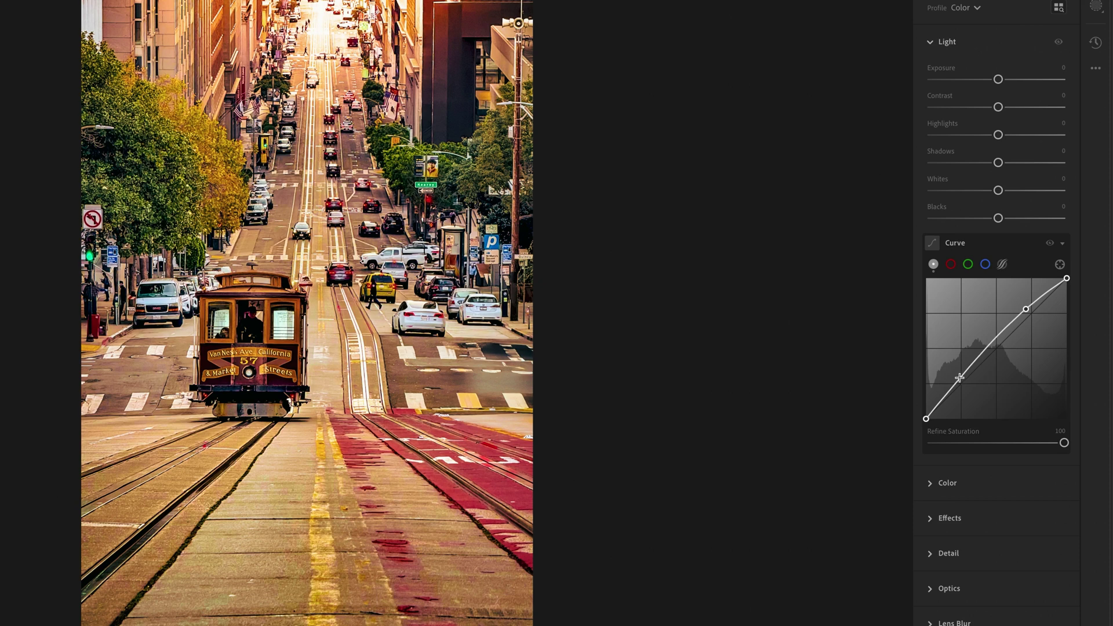
pyautogui.moveTo(959, 378); pyautogui.dragTo(964, 394)
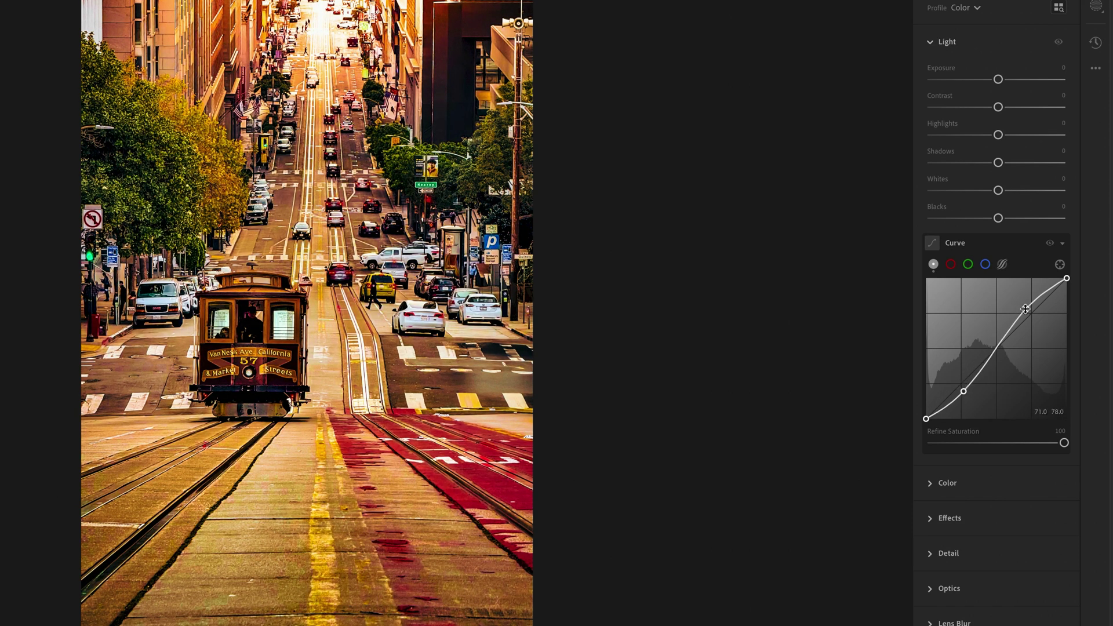
pyautogui.moveTo(1026, 310); pyautogui.dragTo(1025, 310)
pyautogui.moveTo(964, 391); pyautogui.dragTo(966, 395)
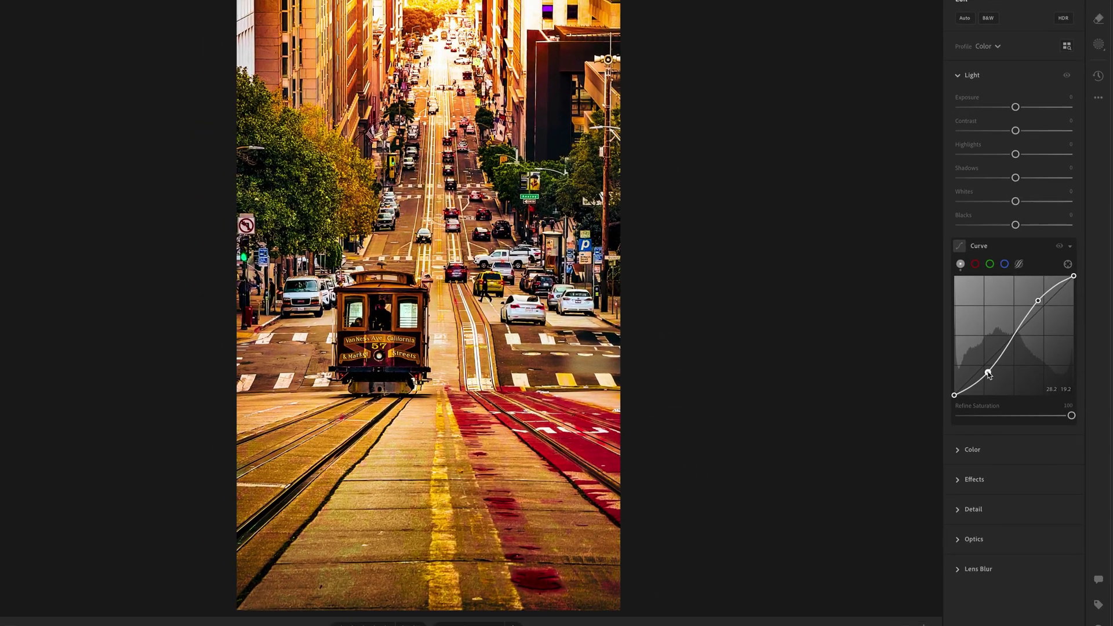
pyautogui.click(1058, 246)
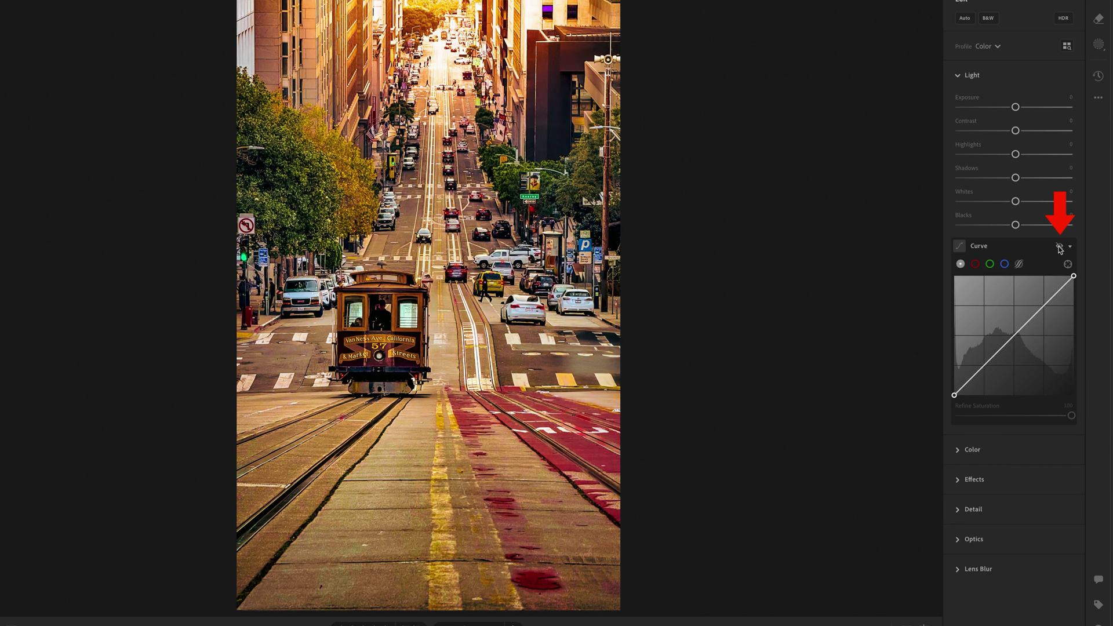
pyautogui.click(1059, 247)
pyautogui.click(1059, 247)
pyautogui.click(1059, 247)
pyautogui.click(1058, 247)
pyautogui.click(1059, 247)
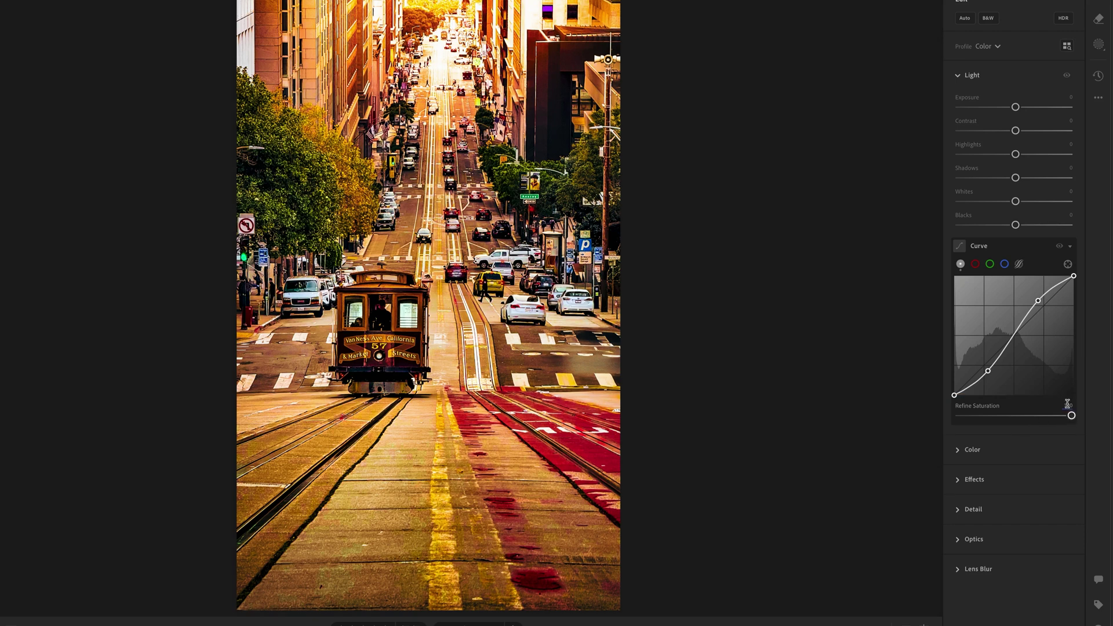
# Compare without the curve, then lower the cable-car's Refine Saturation, testing 0, and settle at 63
pyautogui.click(1060, 247)
pyautogui.click(1071, 417)
pyautogui.moveTo(1068, 416); pyautogui.dragTo(951, 407)
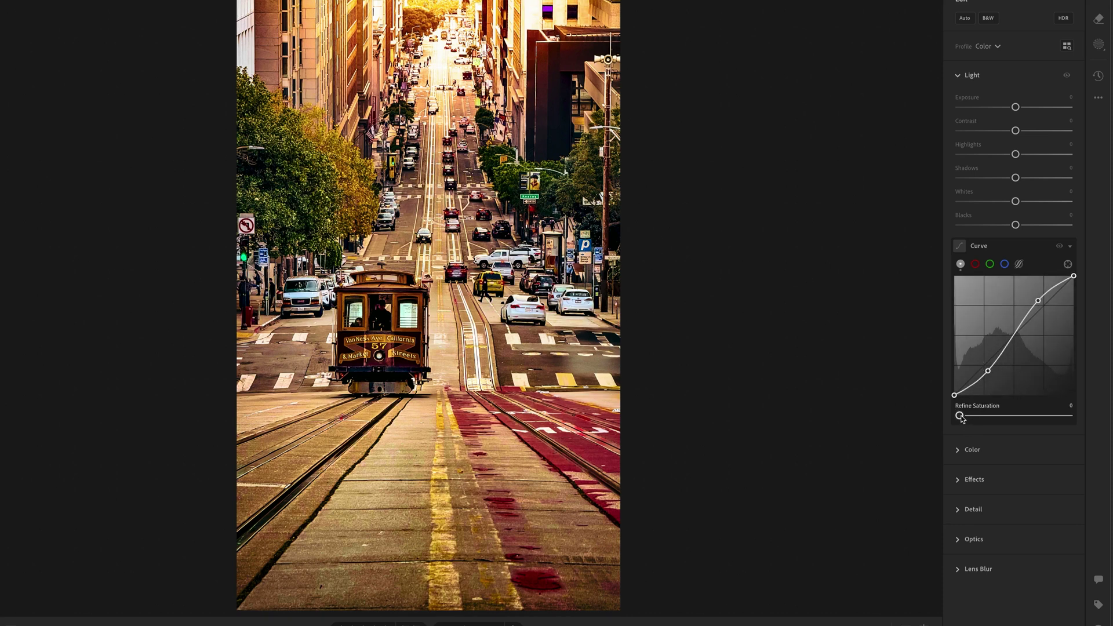
pyautogui.moveTo(960, 417); pyautogui.dragTo(1027, 419)
pyautogui.moveTo(1028, 418); pyautogui.dragTo(1028, 417)
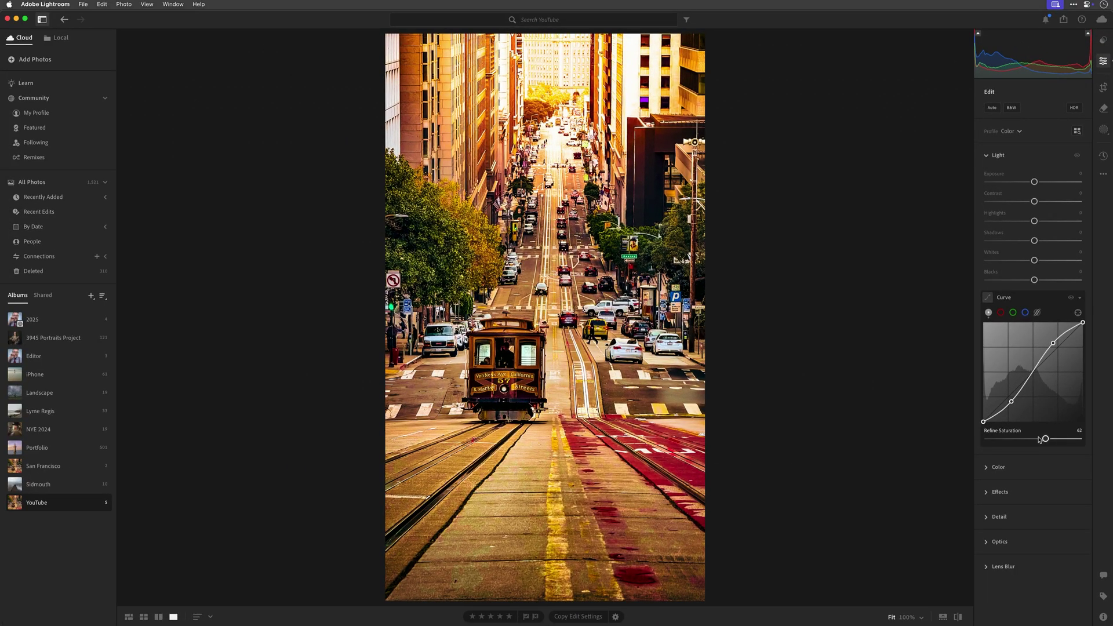
# Open the sunset seascape photo from the YouTube album grid in Detail view
pyautogui.press('g')
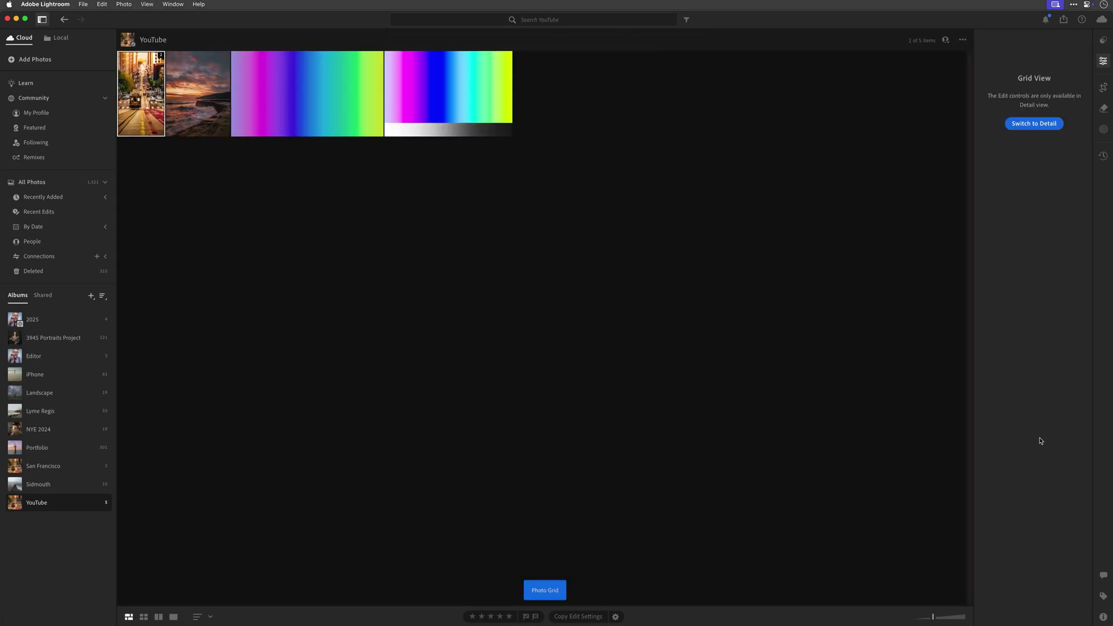
pyautogui.click(213, 116)
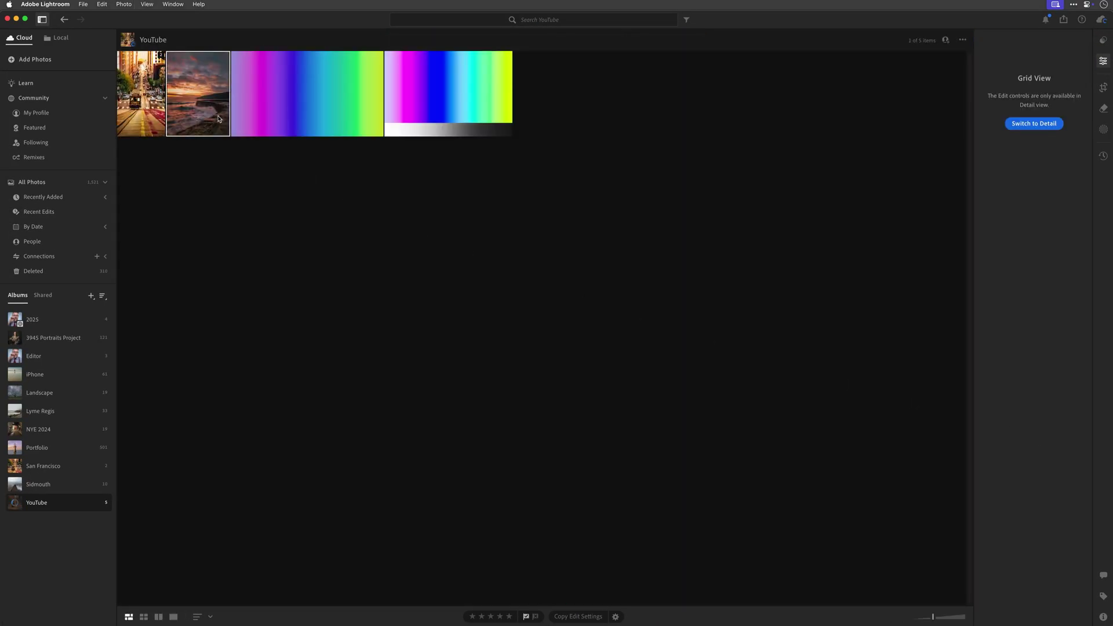
pyautogui.press('d')
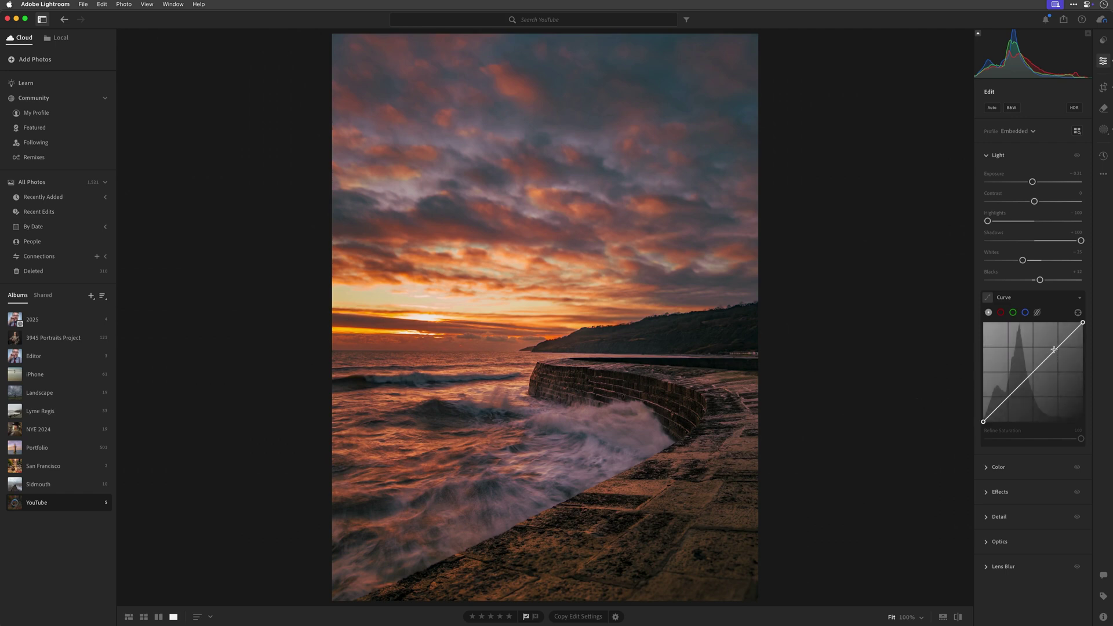
# Give the sunset's tone curve an S-shape with raised highlights and deeper shadows
pyautogui.moveTo(1053, 349); pyautogui.dragTo(1054, 344)
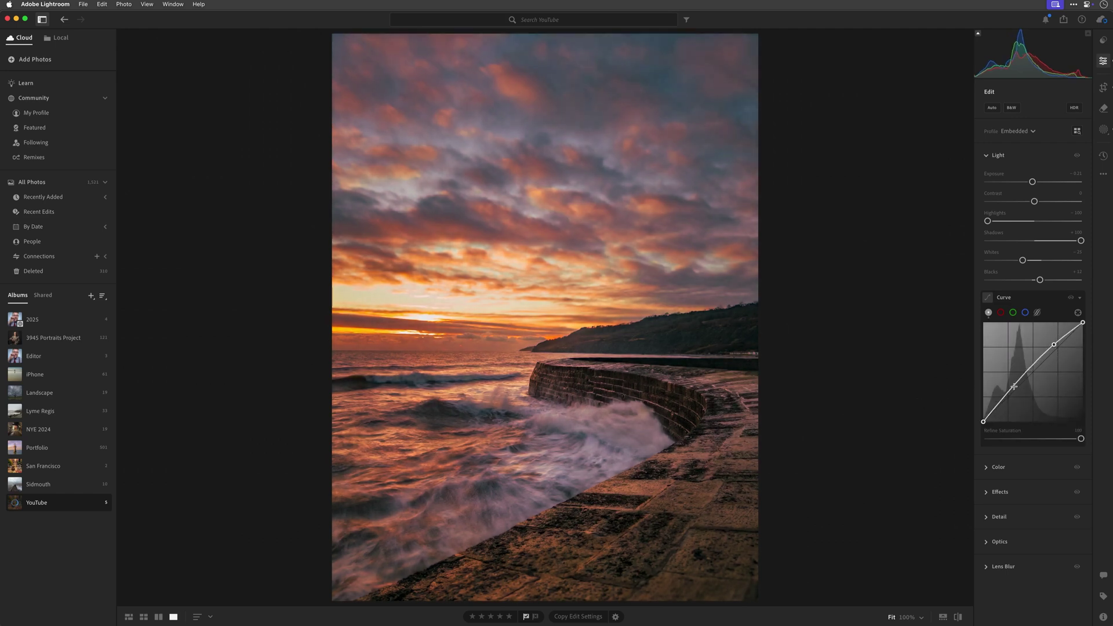
pyautogui.moveTo(1013, 386); pyautogui.dragTo(1015, 393)
pyautogui.moveTo(1053, 344); pyautogui.dragTo(1053, 343)
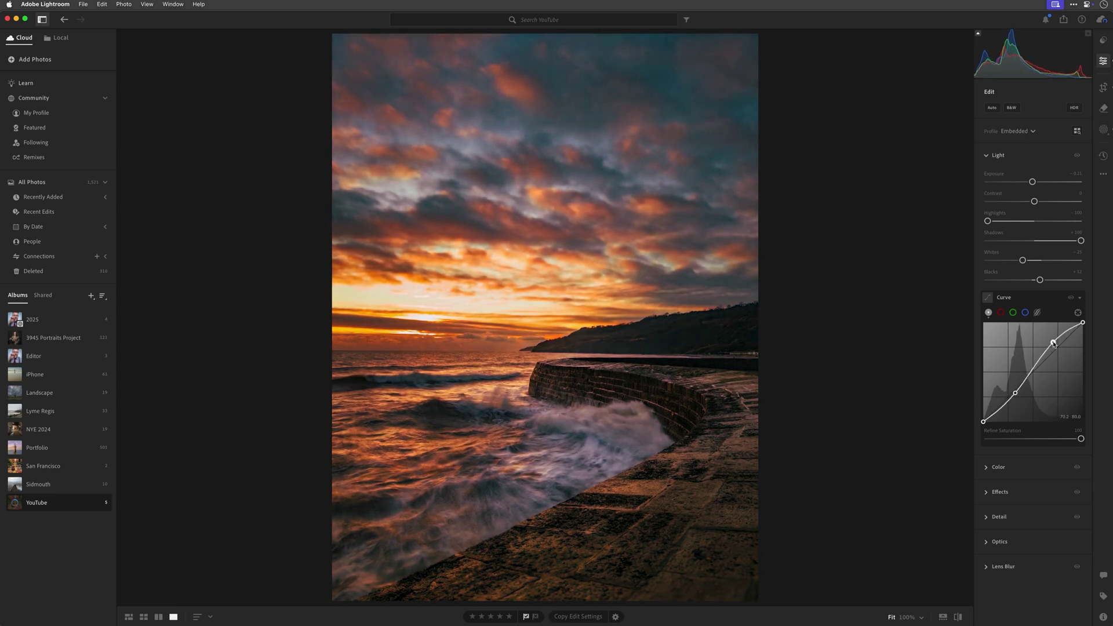
pyautogui.click(1015, 393)
pyautogui.moveTo(1015, 396); pyautogui.dragTo(1016, 397)
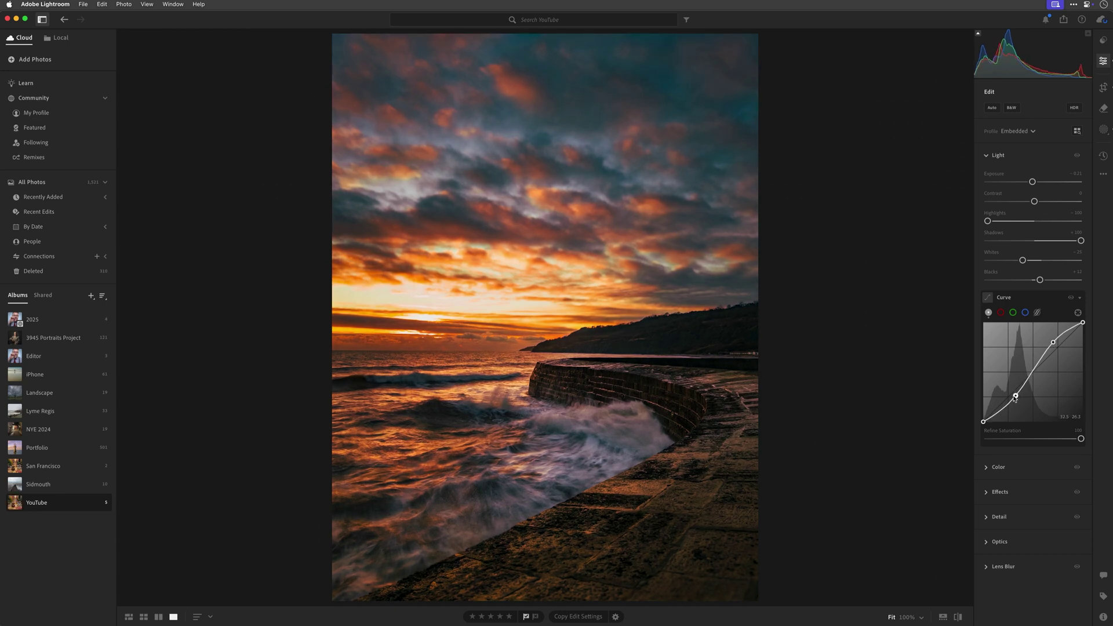
# Lower the sunset's Refine Saturation from 100 to about 54, comparing with the curve toggled off and on
pyautogui.click(1070, 298)
pyautogui.click(1070, 298)
pyautogui.click(1069, 299)
pyautogui.click(1069, 299)
pyautogui.moveTo(1080, 440); pyautogui.dragTo(1040, 437)
pyautogui.click(1071, 300)
pyautogui.click(1071, 299)
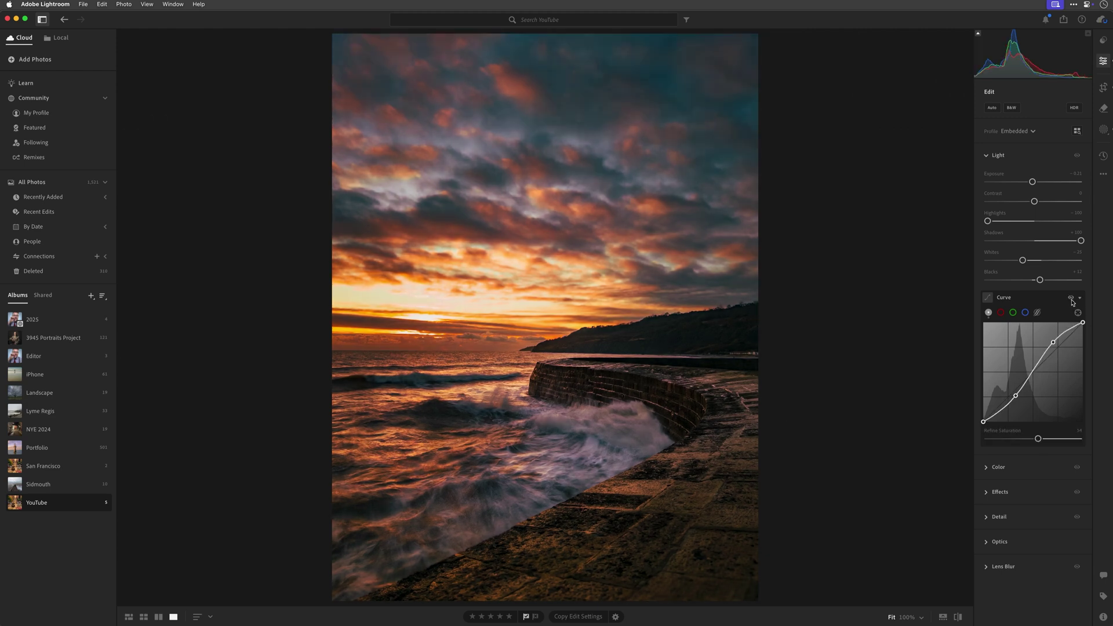
pyautogui.click(1071, 299)
pyautogui.click(1070, 299)
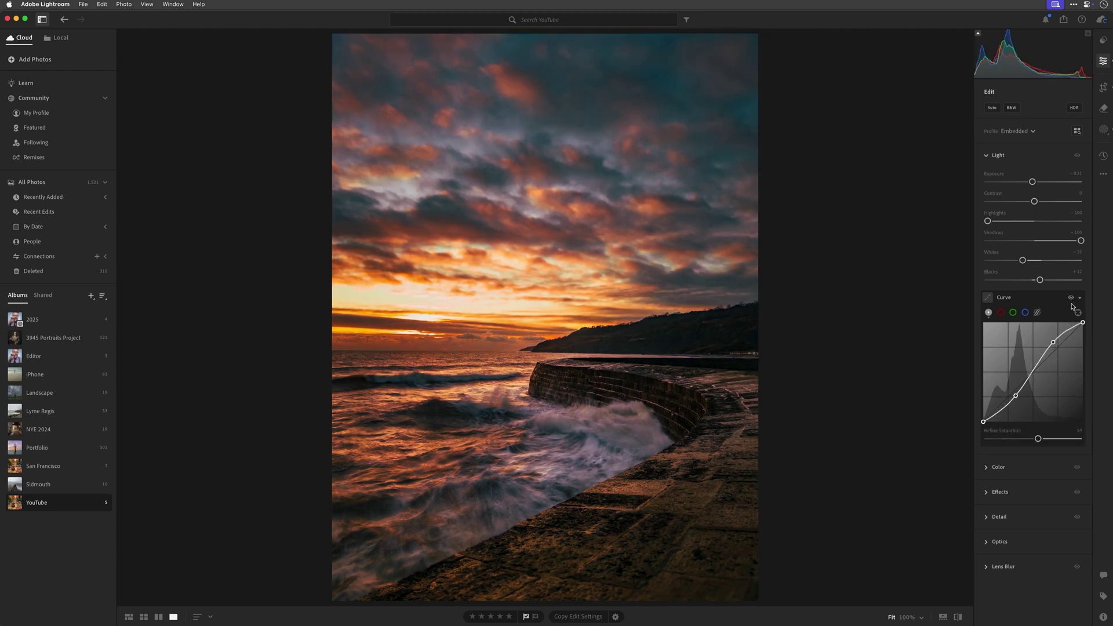